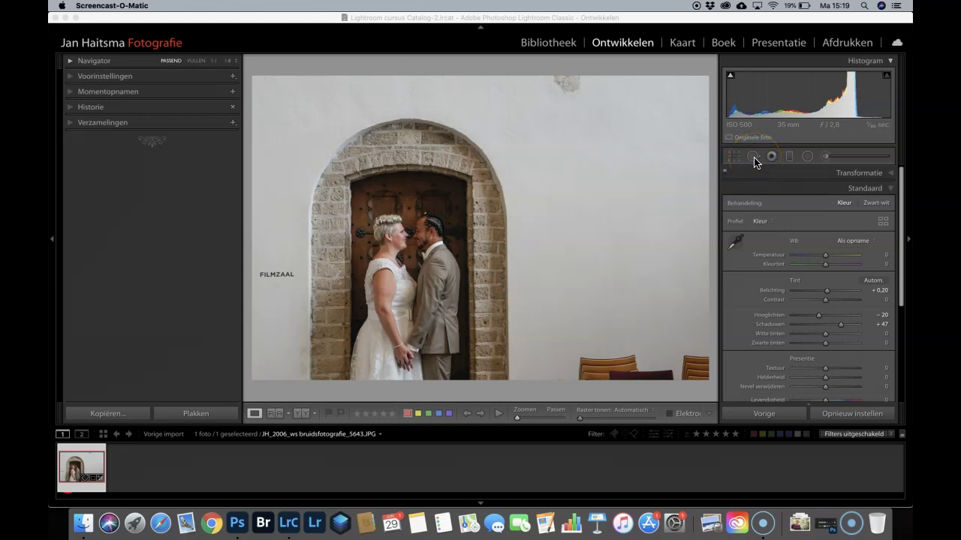
# Step: Heal the wall-top stain from a cleaner source area and paint out the FILMZAAL text
pyautogui.click(754, 158)
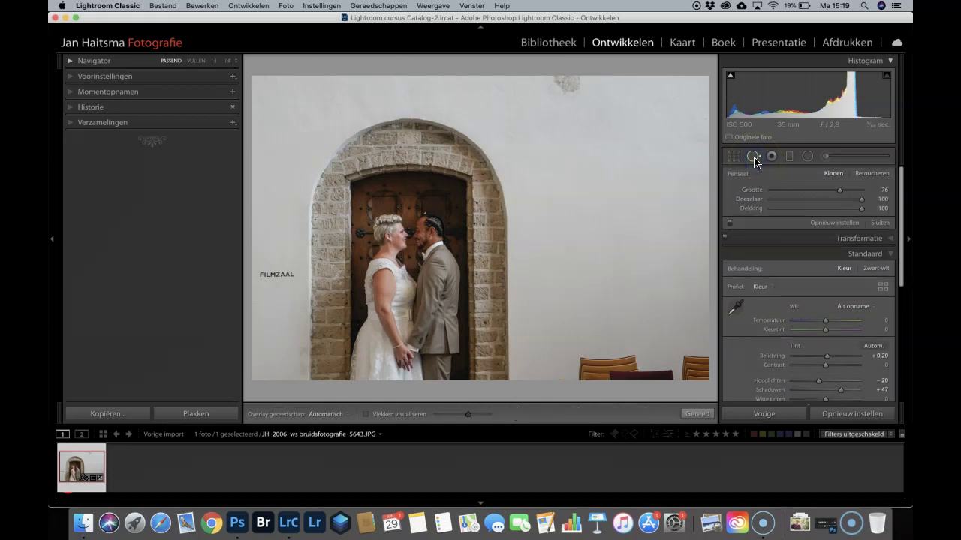
pyautogui.click(876, 174)
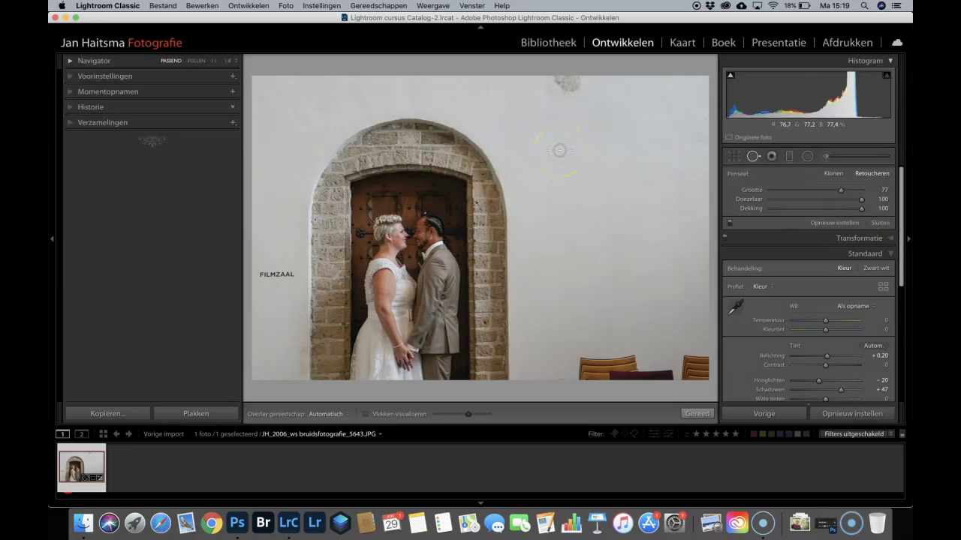
pyautogui.moveTo(568, 85)
pyautogui.mouseDown()
pyautogui.moveTo(581, 77)
pyautogui.moveTo(559, 88)
pyautogui.moveTo(652, 93)
pyautogui.mouseUp()
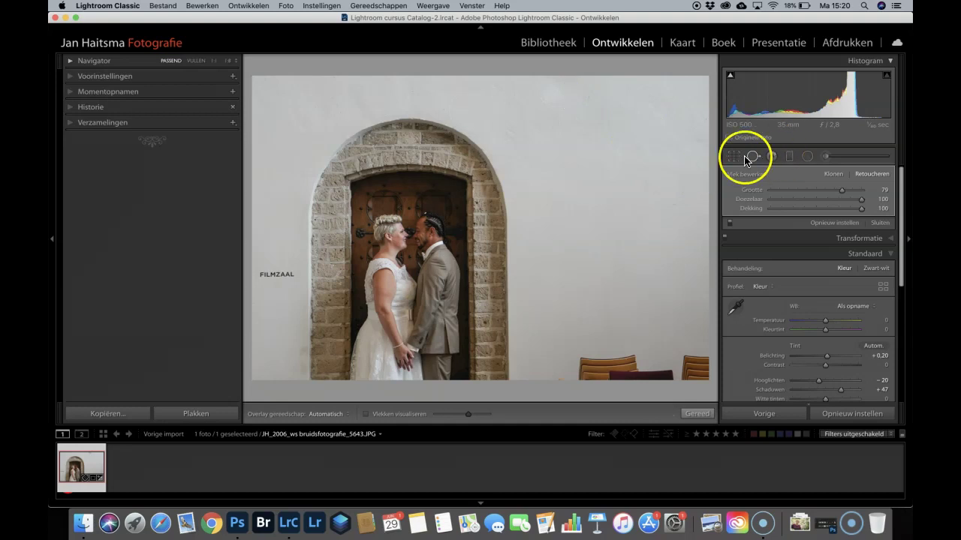
pyautogui.moveTo(483, 122); pyautogui.dragTo(526, 124)
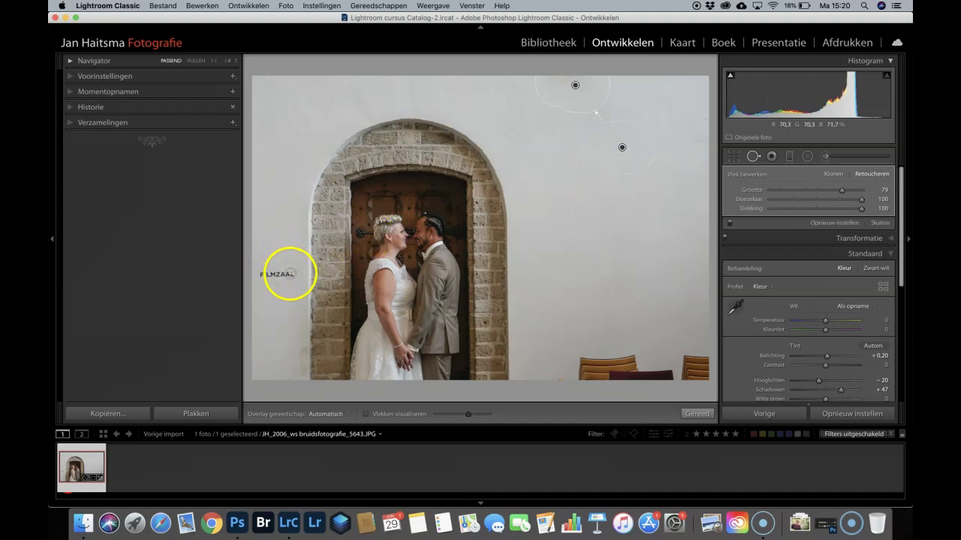
pyautogui.moveTo(292, 274)
pyautogui.mouseDown()
pyautogui.moveTo(264, 274)
pyautogui.moveTo(277, 307)
pyautogui.mouseUp()
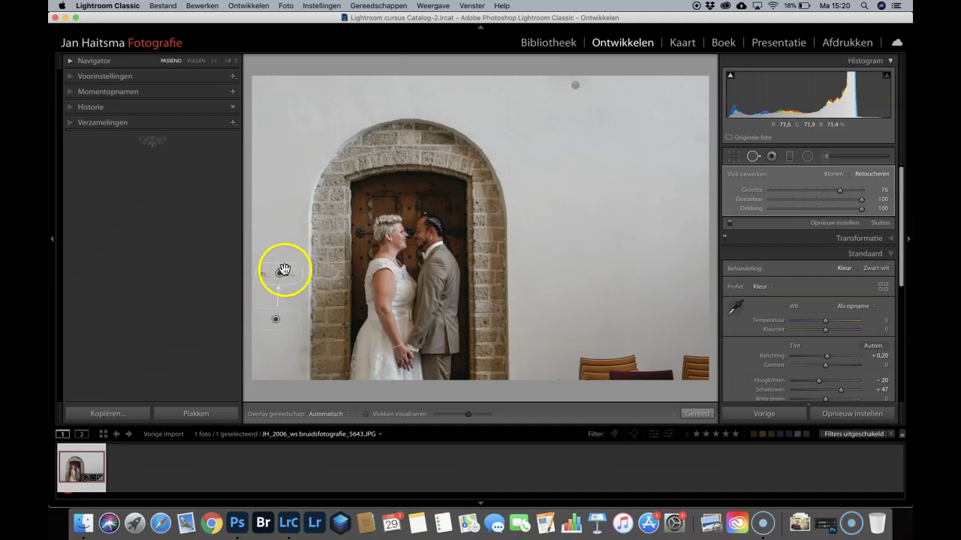
# Step: Set Feather to 0 and heal over the bottom-right chairs, sourcing from the plain wall
pyautogui.click(862, 203)
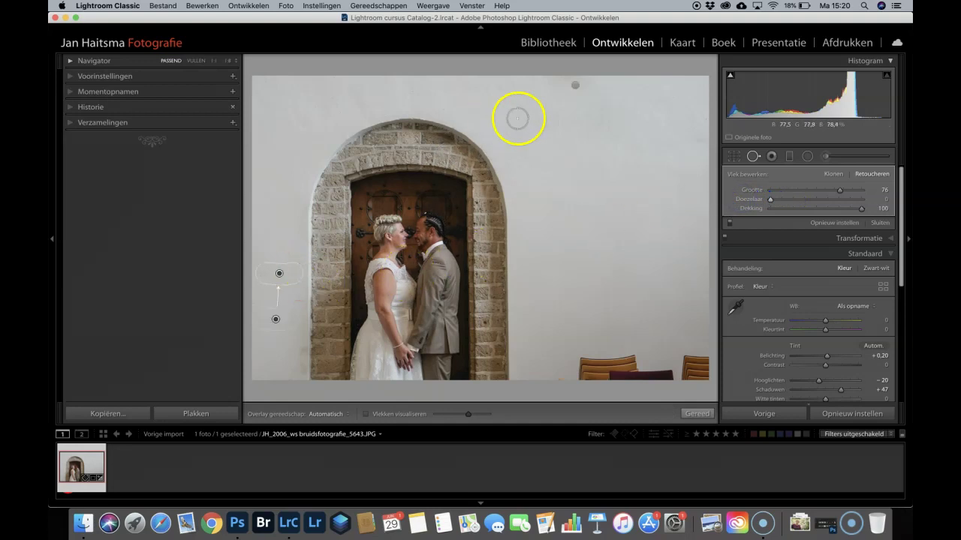
pyautogui.click(575, 85)
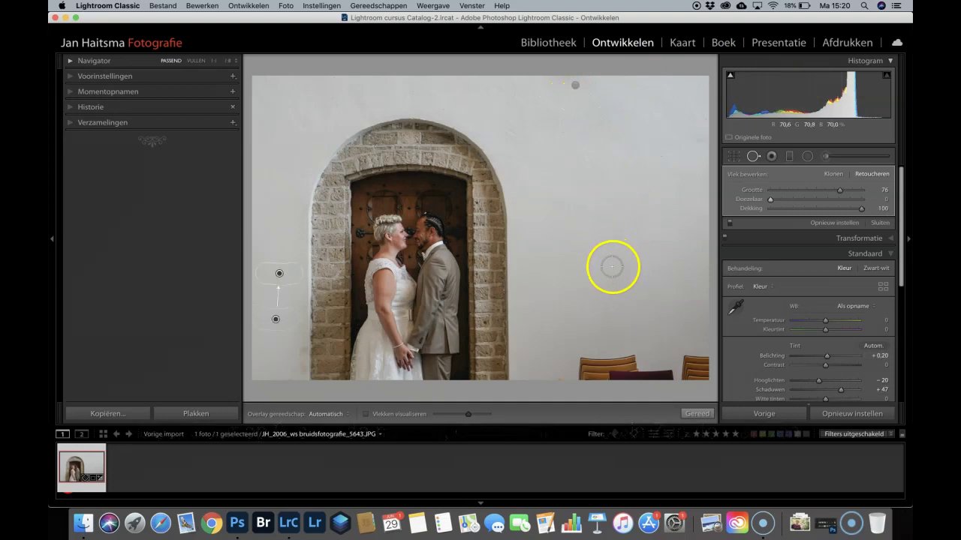
pyautogui.moveTo(566, 377)
pyautogui.mouseDown()
pyautogui.moveTo(680, 352)
pyautogui.moveTo(712, 356)
pyautogui.moveTo(584, 376)
pyautogui.mouseUp()
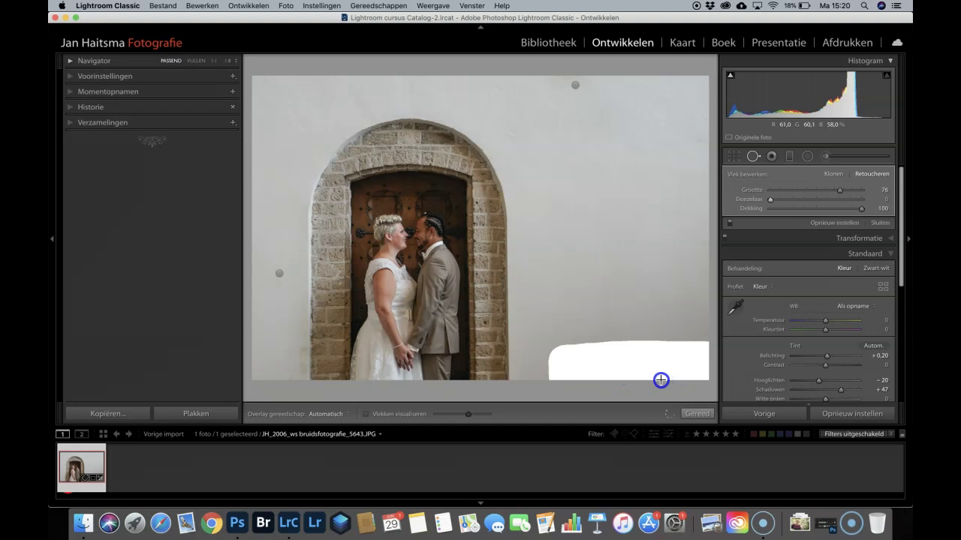
pyautogui.moveTo(661, 380); pyautogui.dragTo(660, 379)
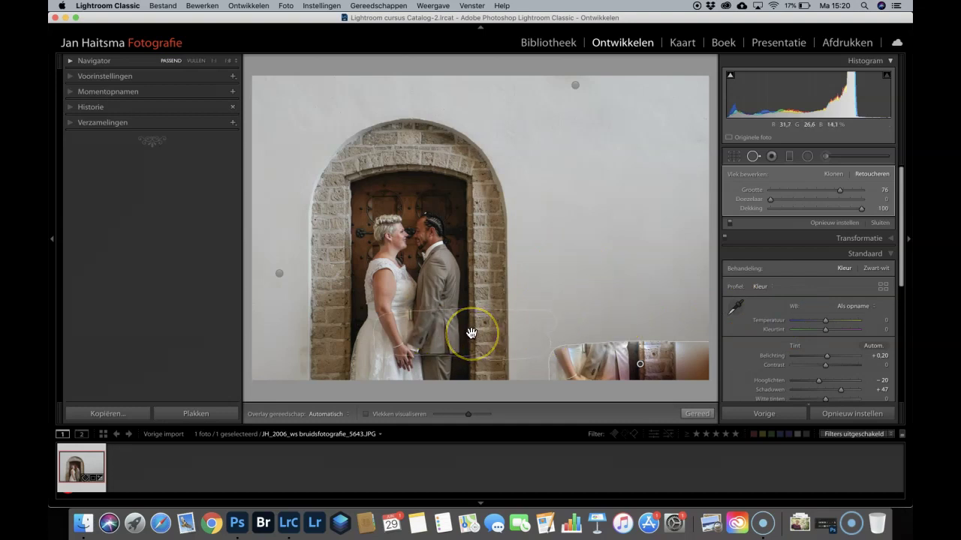
pyautogui.moveTo(471, 333)
pyautogui.mouseDown()
pyautogui.moveTo(592, 222)
pyautogui.moveTo(615, 187)
pyautogui.moveTo(633, 201)
pyautogui.mouseUp()
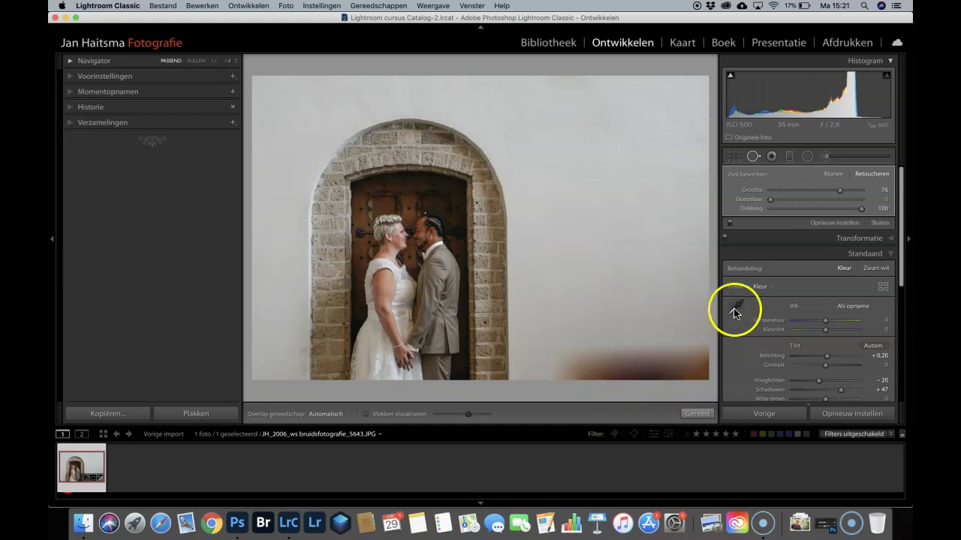
# Step: Vary the chair patch's feather, settle on 0, and move its source higher up the wall
pyautogui.moveTo(770, 203); pyautogui.dragTo(823, 201)
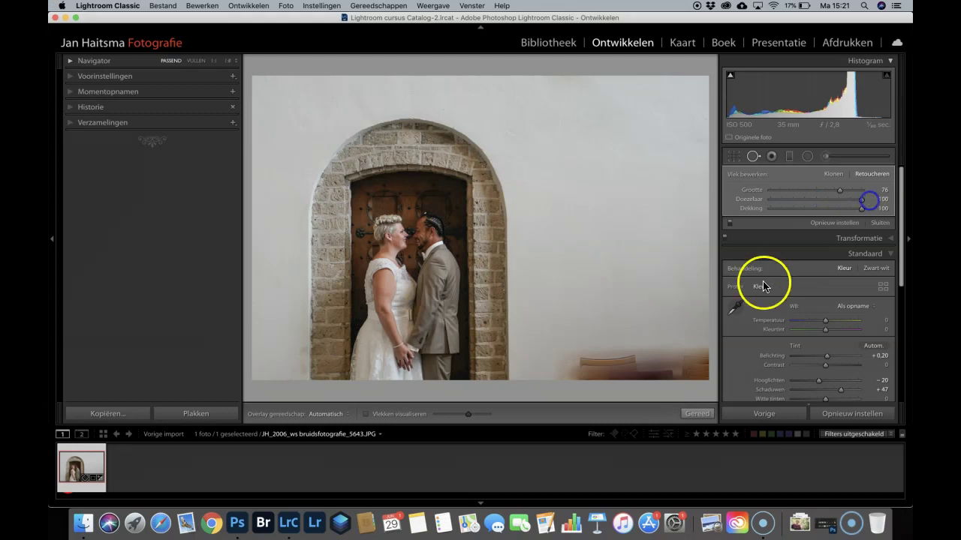
pyautogui.moveTo(862, 204); pyautogui.dragTo(842, 202)
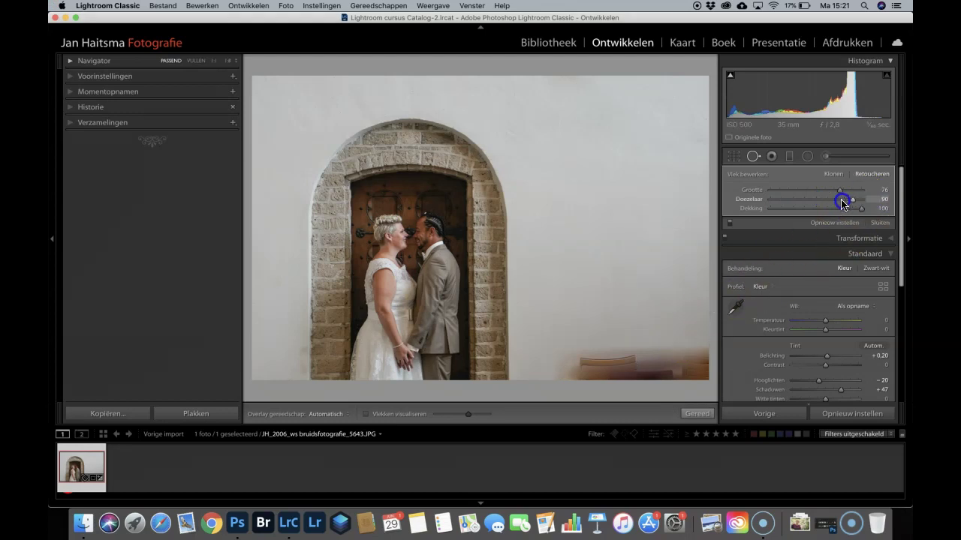
pyautogui.moveTo(765, 203); pyautogui.dragTo(758, 201)
pyautogui.moveTo(623, 189); pyautogui.dragTo(609, 142)
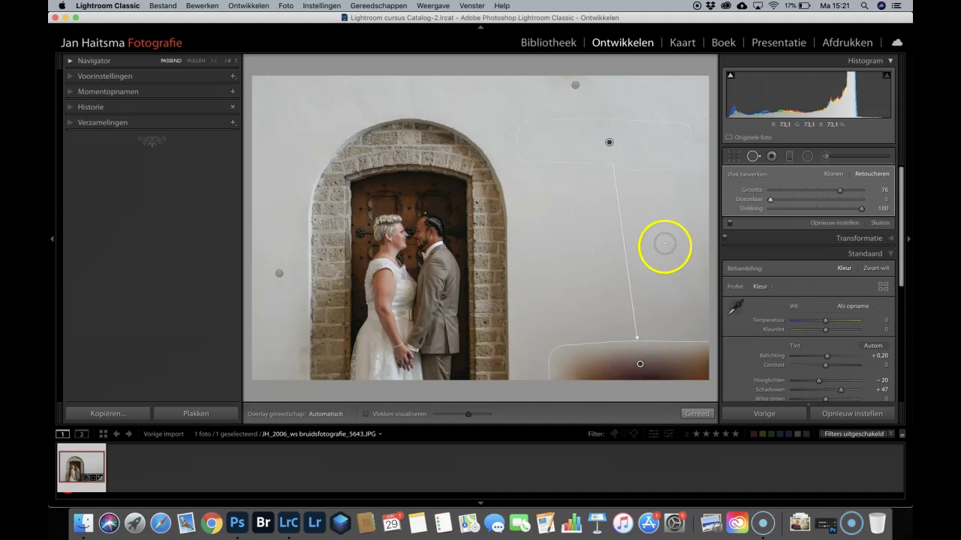
# Step: Clone wall texture over the chairs with Feather at 100
pyautogui.click(836, 176)
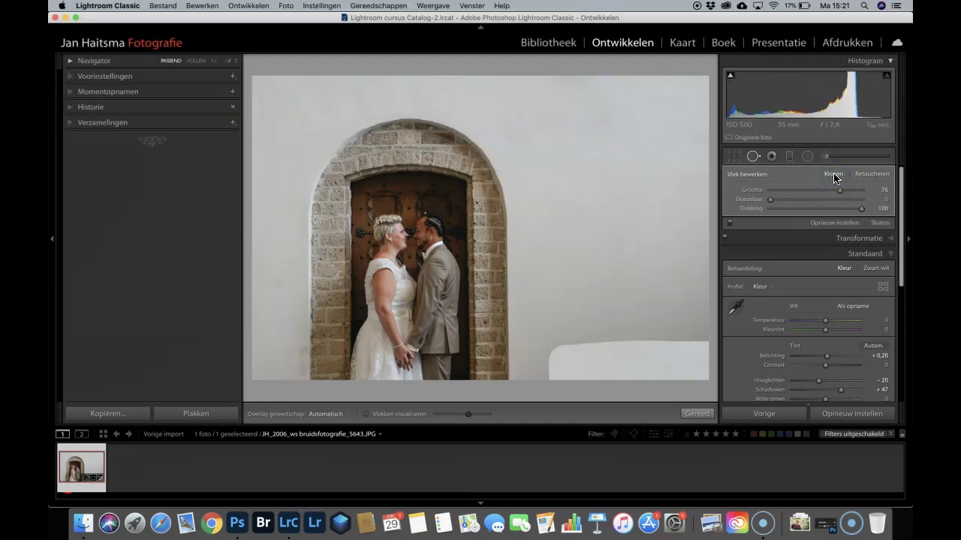
pyautogui.moveTo(658, 182)
pyautogui.mouseDown()
pyautogui.moveTo(610, 142)
pyautogui.moveTo(623, 293)
pyautogui.mouseUp()
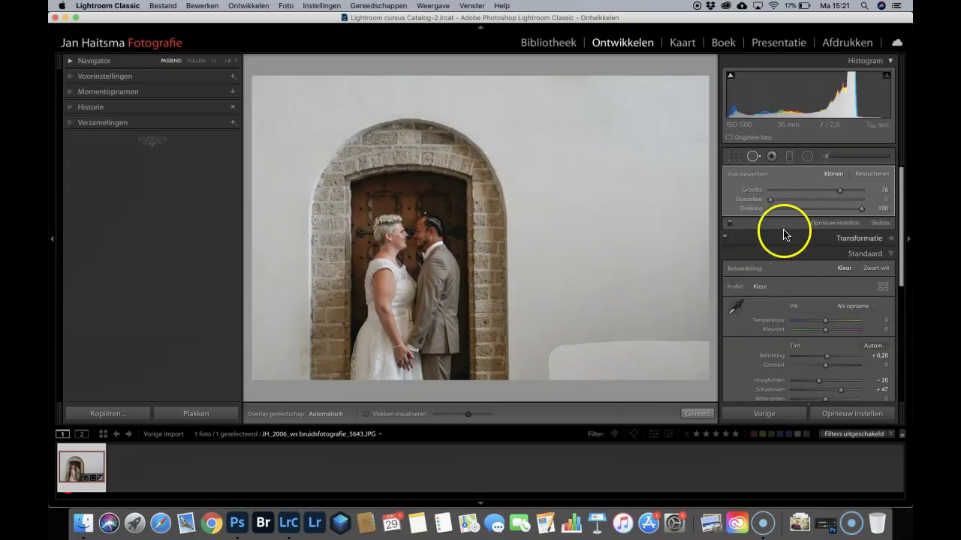
pyautogui.moveTo(770, 199); pyautogui.dragTo(772, 201)
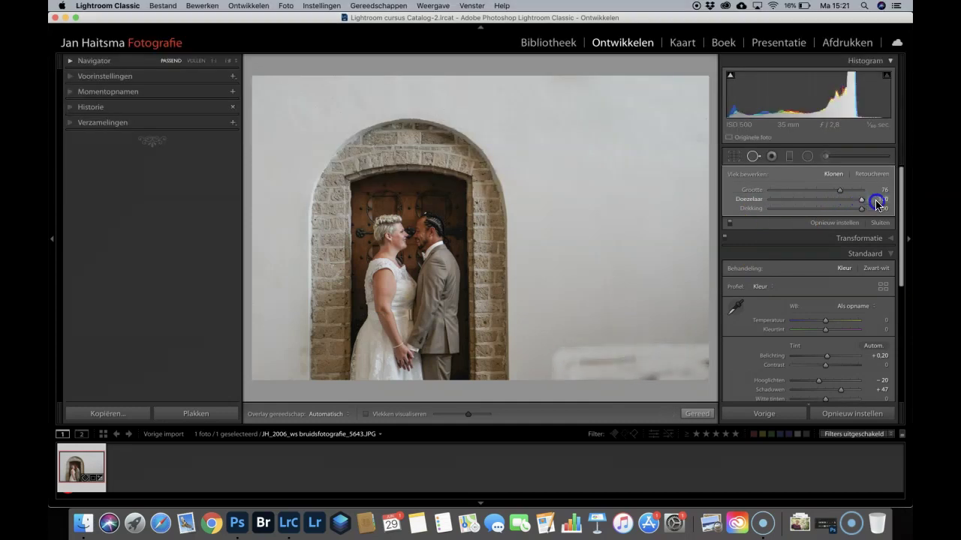
pyautogui.moveTo(854, 200)
pyautogui.mouseDown()
pyautogui.moveTo(770, 200)
pyautogui.moveTo(887, 203)
pyautogui.mouseUp()
pyautogui.moveTo(559, 291)
pyautogui.mouseDown()
pyautogui.moveTo(672, 291)
pyautogui.moveTo(617, 208)
pyautogui.mouseUp()
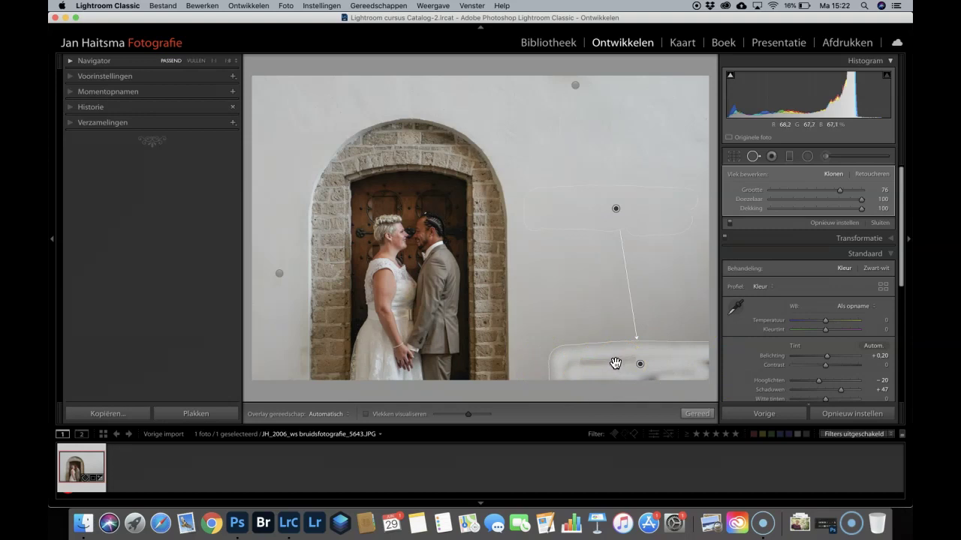
pyautogui.moveTo(623, 232); pyautogui.dragTo(616, 212)
# Step: Delete the chair clone spot and return Spot Removal to Heal
pyautogui.click(616, 209)
pyautogui.press('Delete')
pyautogui.moveTo(563, 107); pyautogui.dragTo(578, 84)
pyautogui.click(579, 84)
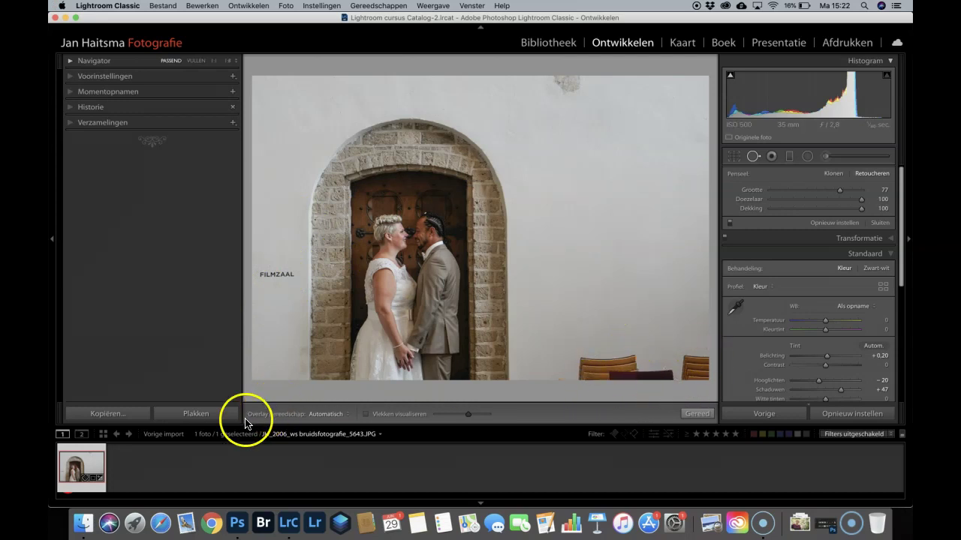
# Step: Export the photo to Luminar 4 as a copy with Lightroom adjustments
pyautogui.rightClick(87, 462)
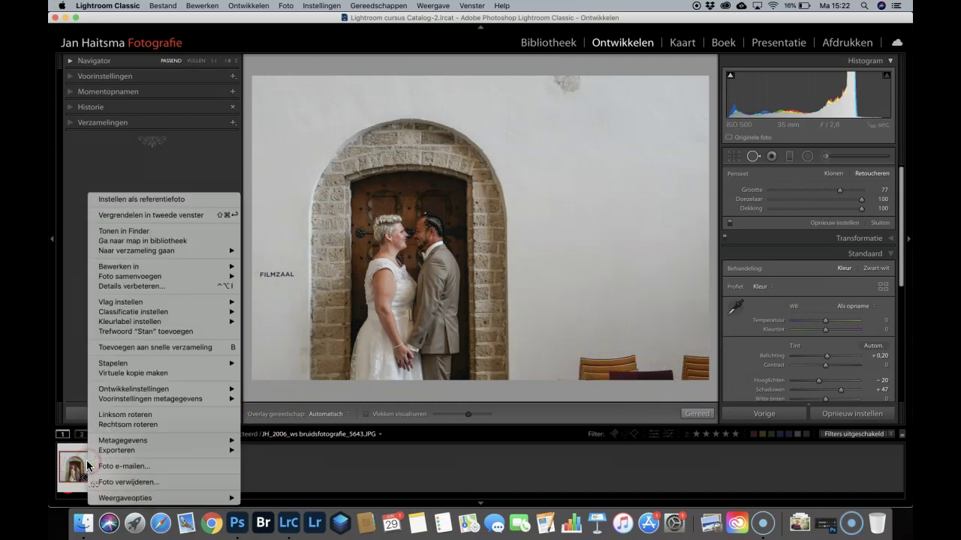
pyautogui.click(154, 451)
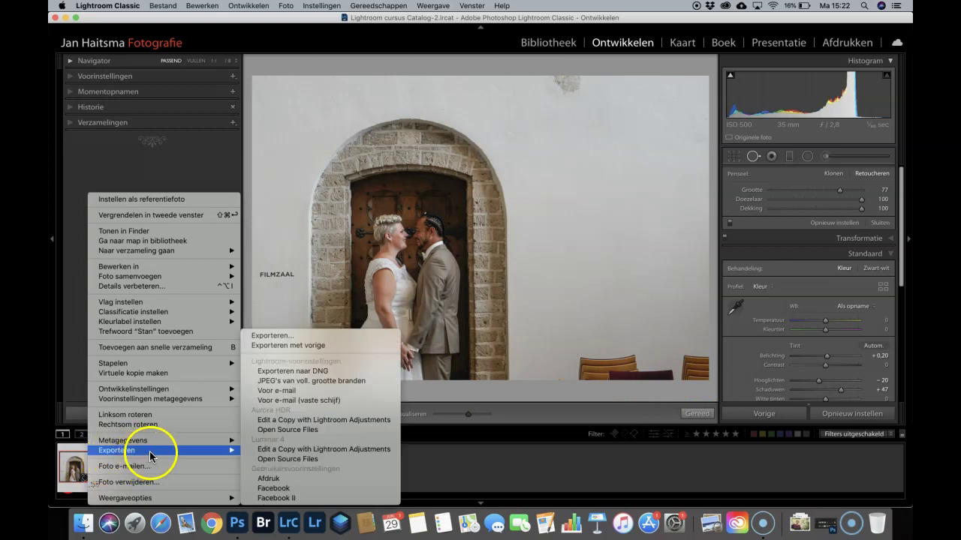
pyautogui.click(292, 450)
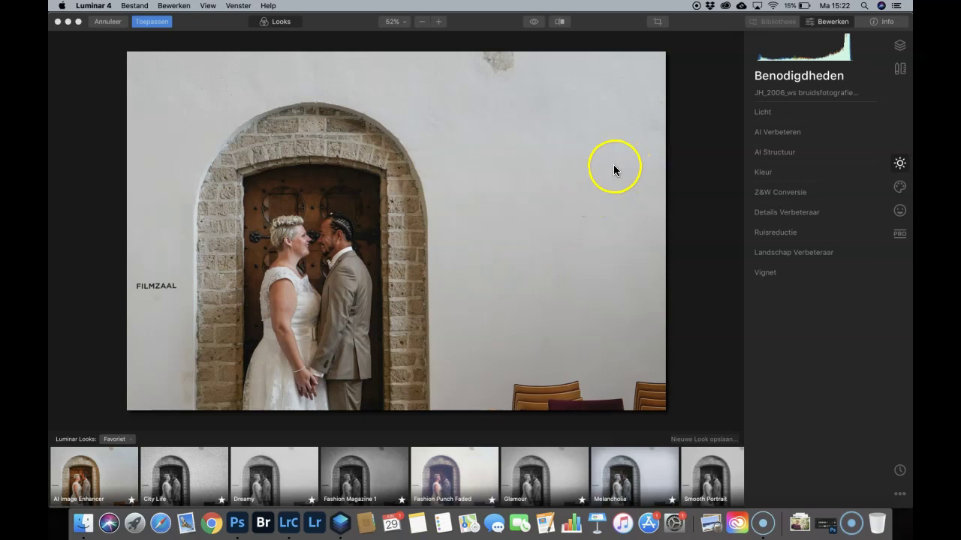
# Step: Start the Erase tool from Luminar 4's Canvas panel
pyautogui.click(902, 69)
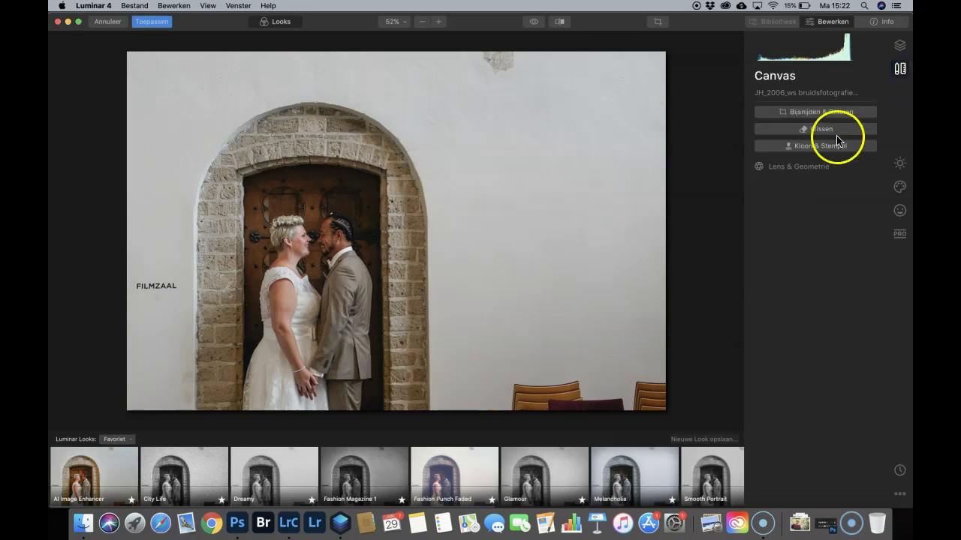
pyautogui.click(822, 130)
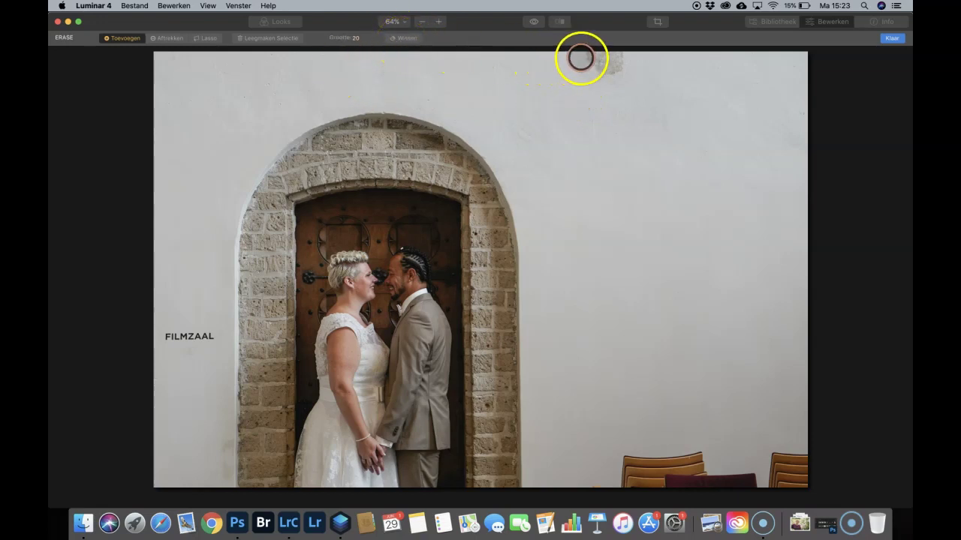
# Step: With a larger brush, erase the wall stain, FILMZAAL text and chairs, then apply with Done
pyautogui.press(']')
pyautogui.press(']')
pyautogui.press(']')
pyautogui.moveTo(585, 54)
pyautogui.mouseDown()
pyautogui.moveTo(576, 69)
pyautogui.moveTo(613, 53)
pyautogui.moveTo(607, 73)
pyautogui.moveTo(626, 60)
pyautogui.moveTo(591, 72)
pyautogui.moveTo(609, 70)
pyautogui.mouseUp()
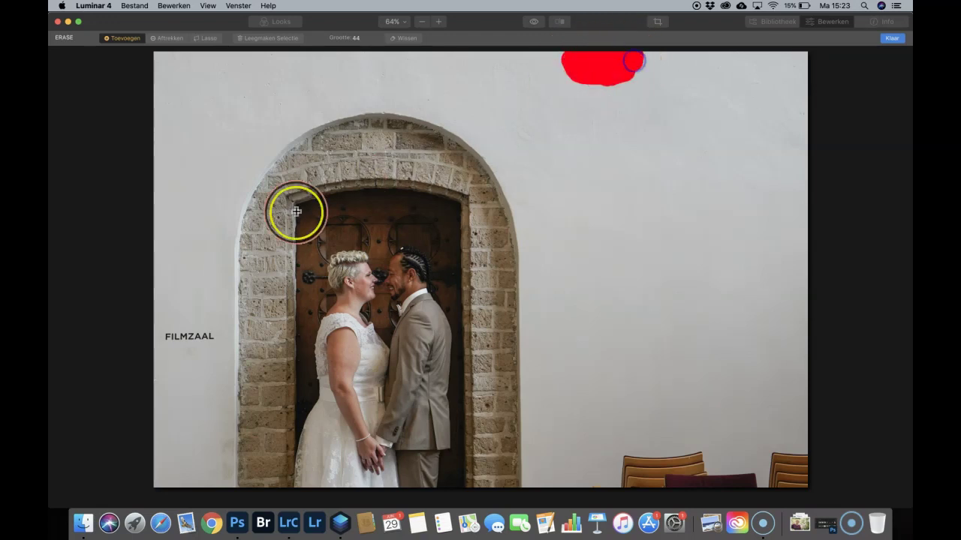
pyautogui.moveTo(207, 334); pyautogui.dragTo(169, 335)
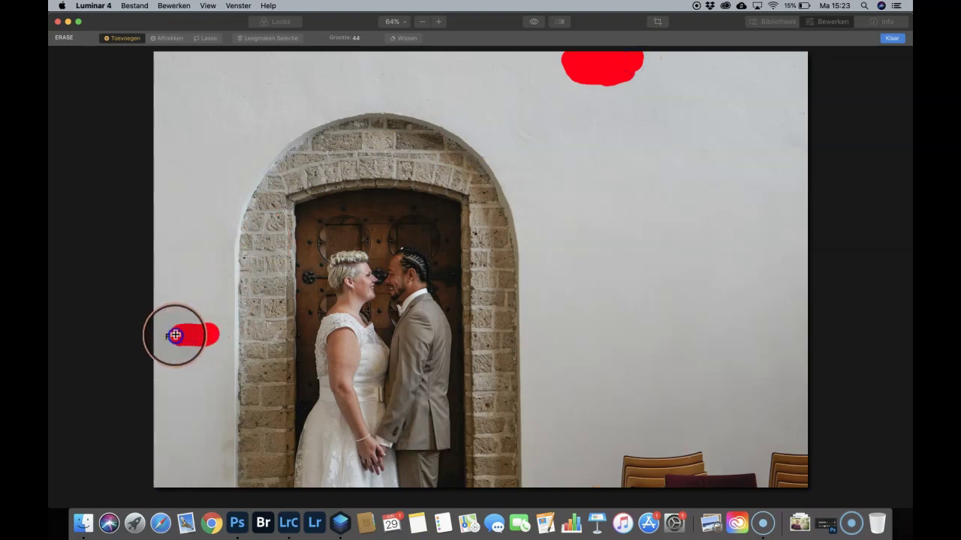
pyautogui.moveTo(593, 485)
pyautogui.mouseDown()
pyautogui.moveTo(763, 454)
pyautogui.moveTo(642, 483)
pyautogui.moveTo(664, 448)
pyautogui.moveTo(605, 452)
pyautogui.moveTo(592, 469)
pyautogui.moveTo(619, 453)
pyautogui.mouseUp()
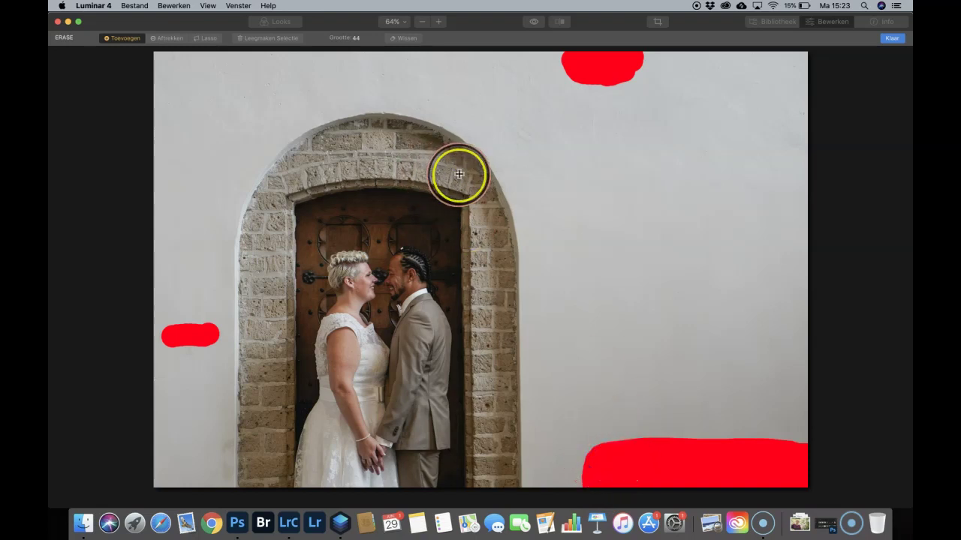
pyautogui.click(408, 44)
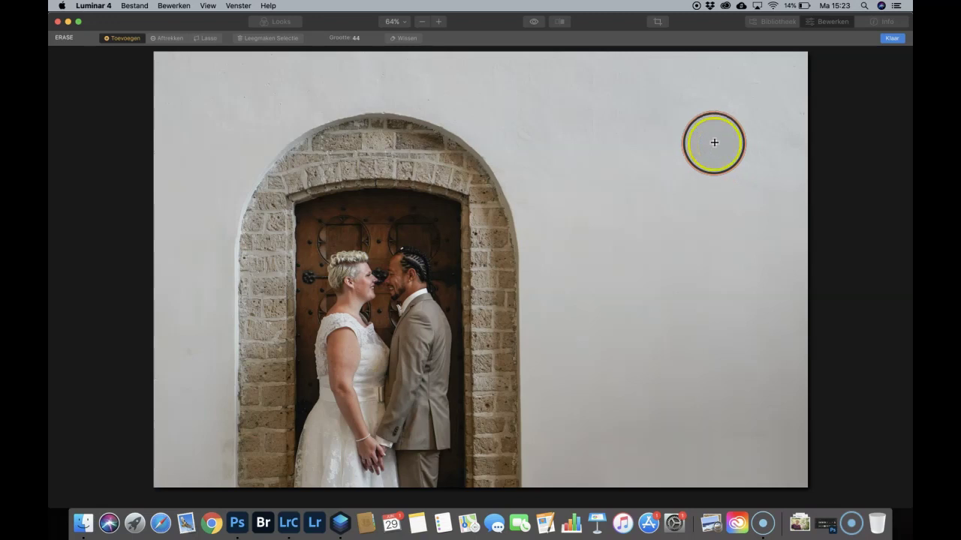
pyautogui.click(890, 38)
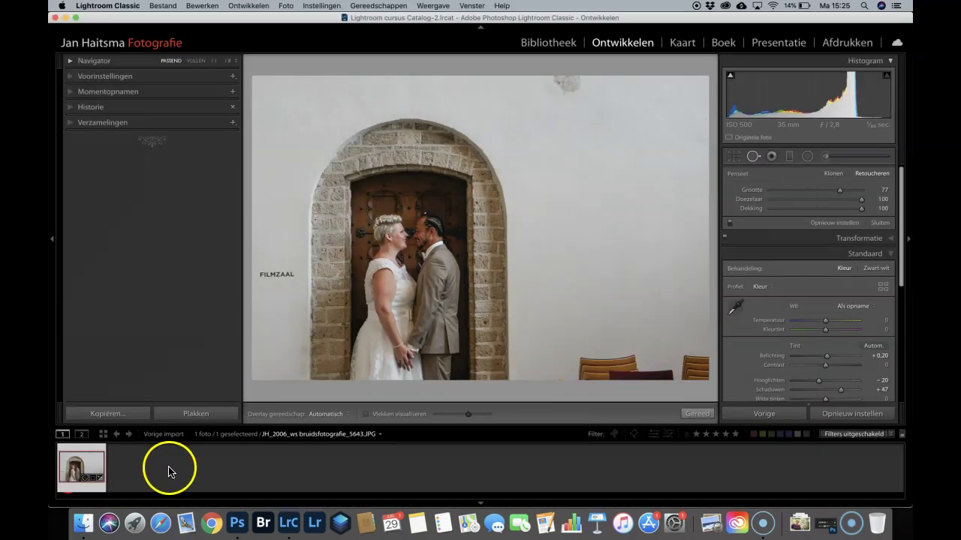
# Step: Open the context menu on the photo's filmstrip thumbnail in Lightroom
pyautogui.rightClick(87, 466)
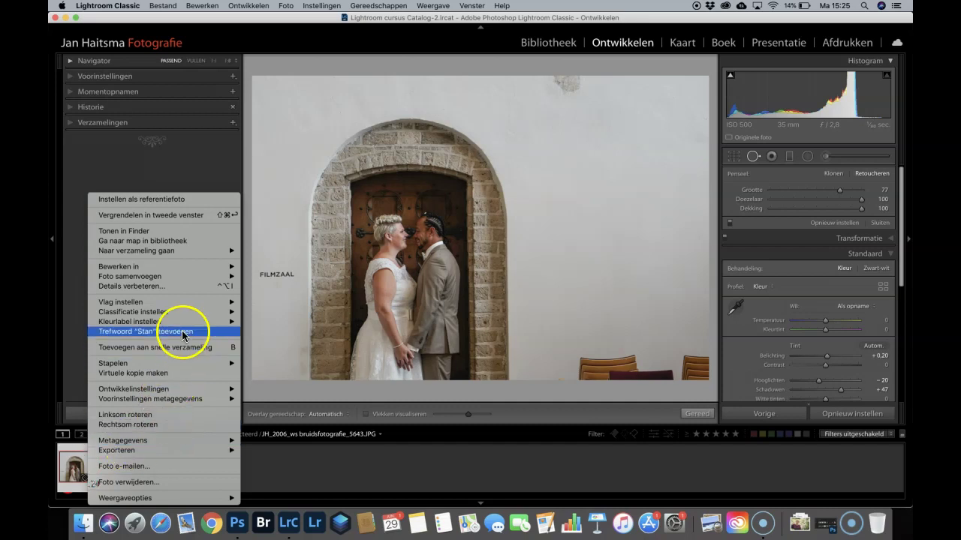
pyautogui.moveTo(150, 266)
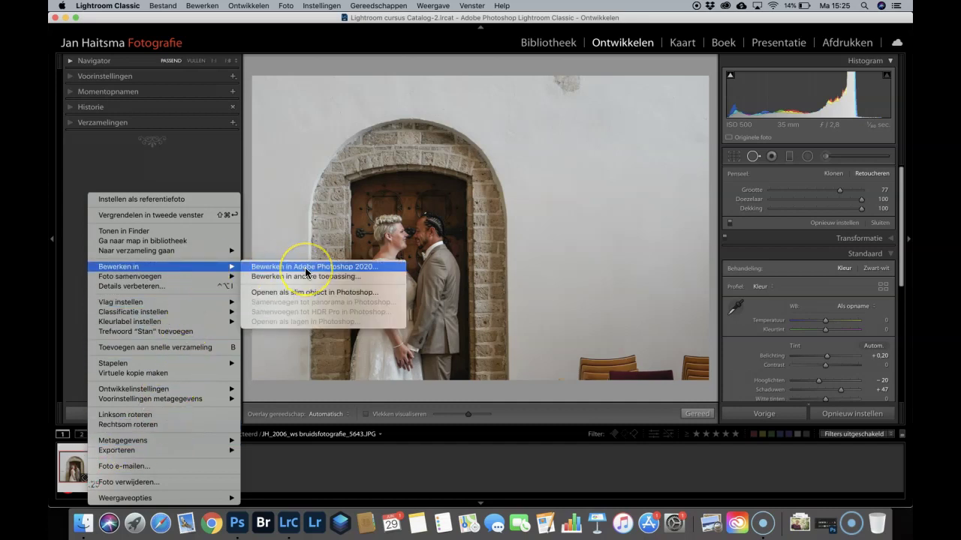
# Step: Edit a copy with Lightroom adjustments in Adobe Photoshop 2020
pyautogui.click(306, 269)
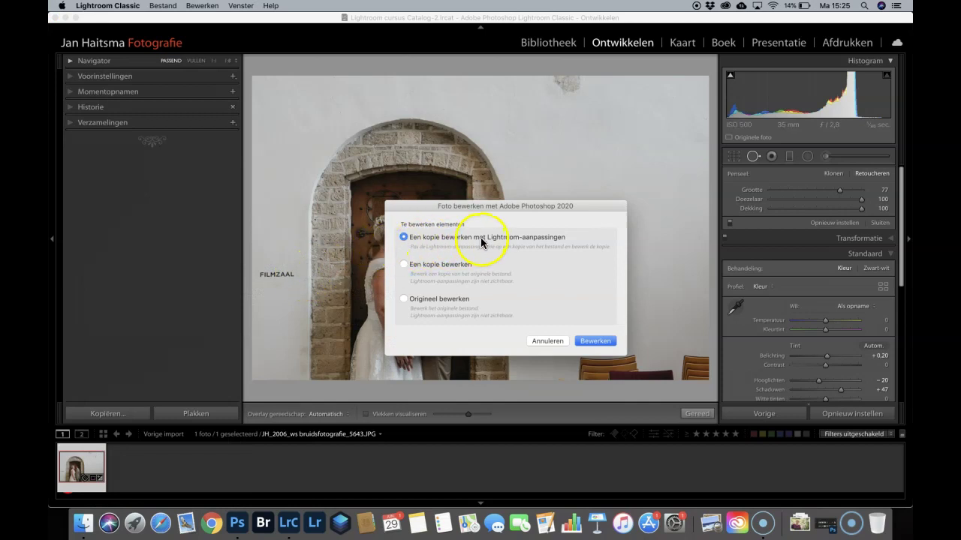
pyautogui.click(593, 341)
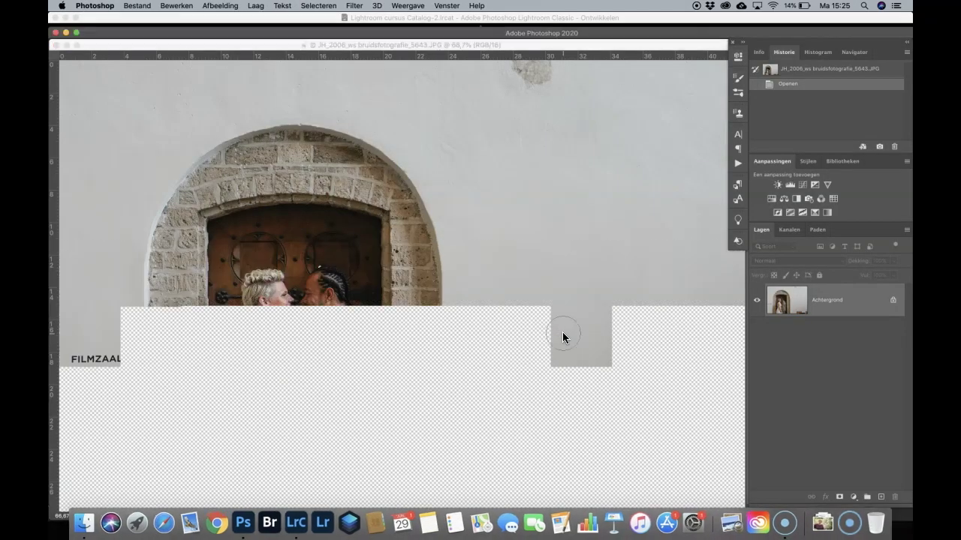
# Step: Zoom out to fit the photo and choose Snel retoucheerpenseel (spot healing brush)
pyautogui.scroll(-2, 426, 293)
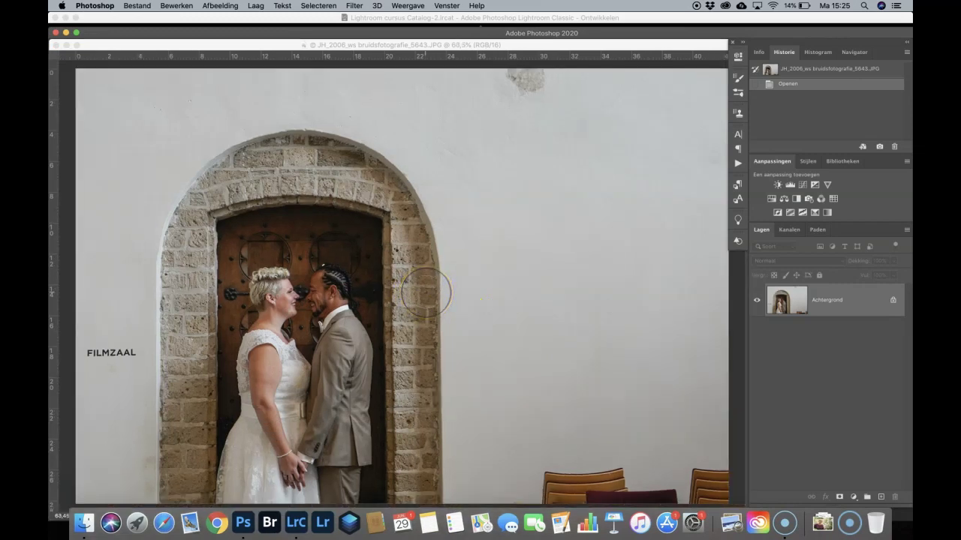
pyautogui.scroll(-2, 428, 293)
pyautogui.scroll(-2, 434, 293)
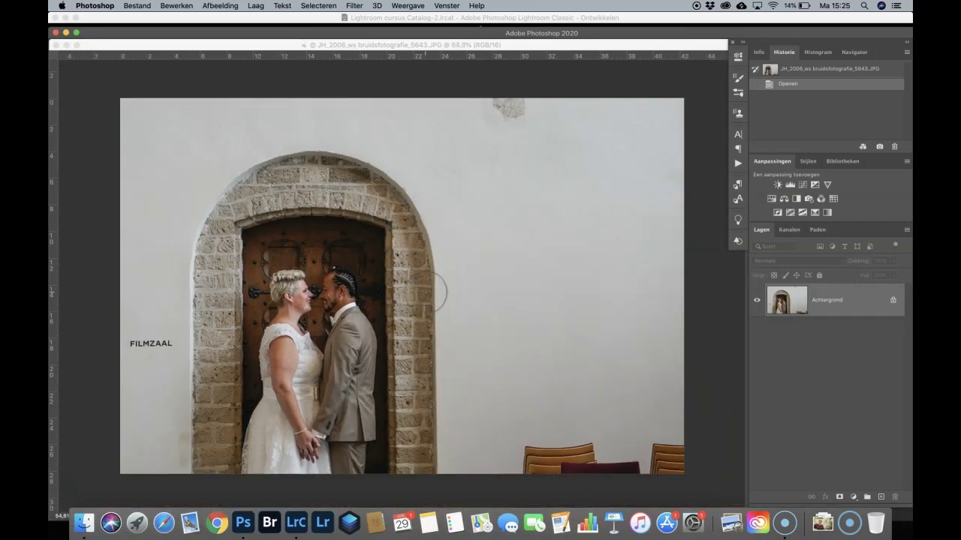
pyautogui.scroll(-1, 434, 293)
pyautogui.scroll(2, 434, 293)
pyautogui.scroll(-1, 434, 293)
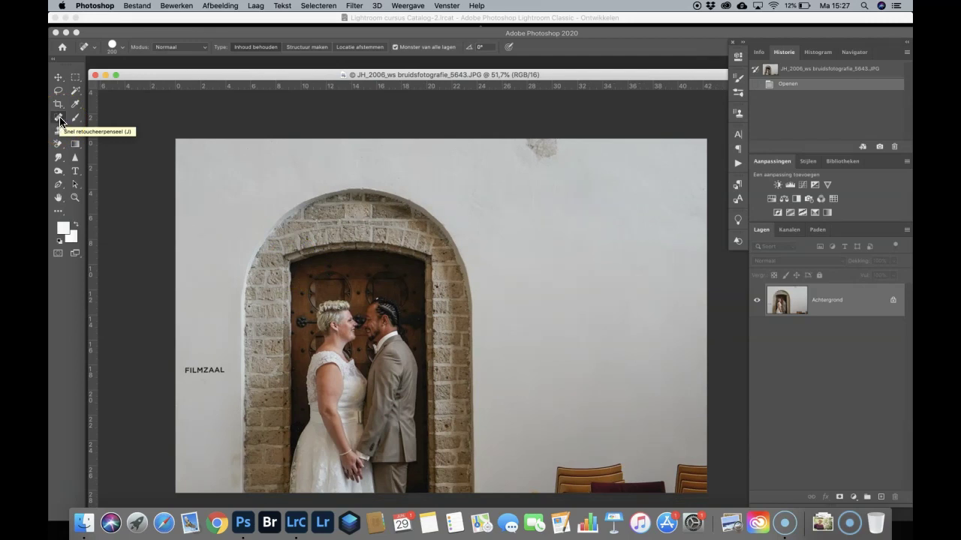
pyautogui.moveTo(60, 118)
pyautogui.mouseDown()
pyautogui.moveTo(105, 125)
pyautogui.moveTo(135, 157)
pyautogui.moveTo(116, 120)
pyautogui.mouseUp()
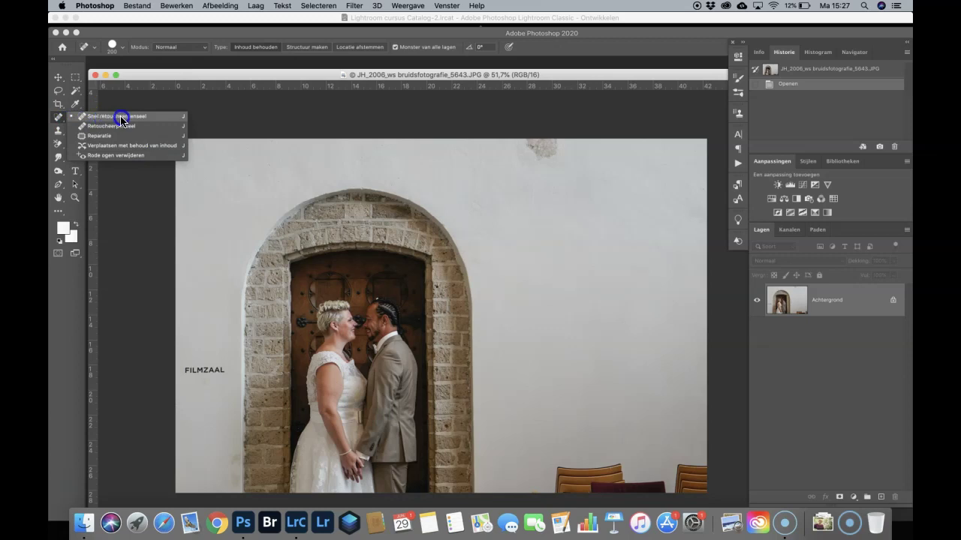
pyautogui.moveTo(121, 118); pyautogui.dragTo(121, 118)
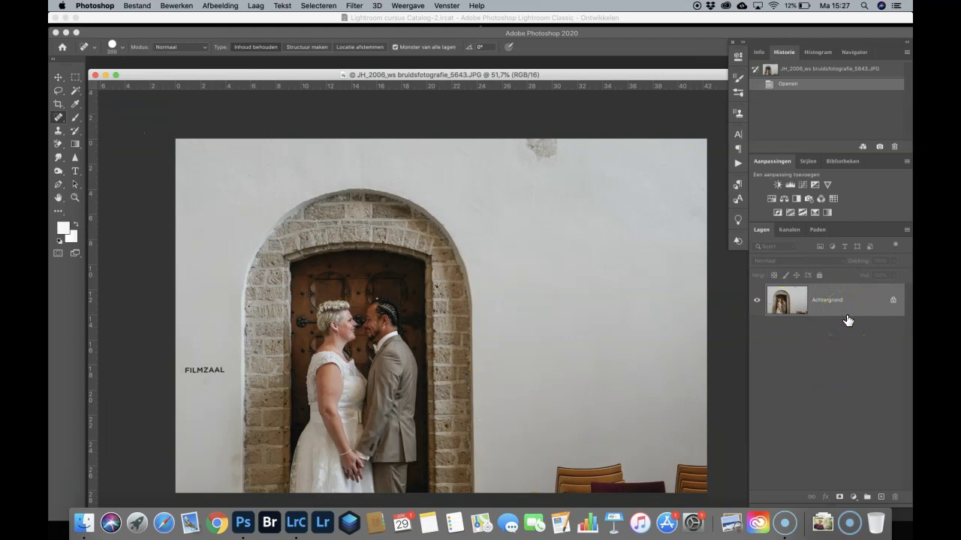
# Step: Add a new empty layer named retouche above the photo
pyautogui.click(881, 498)
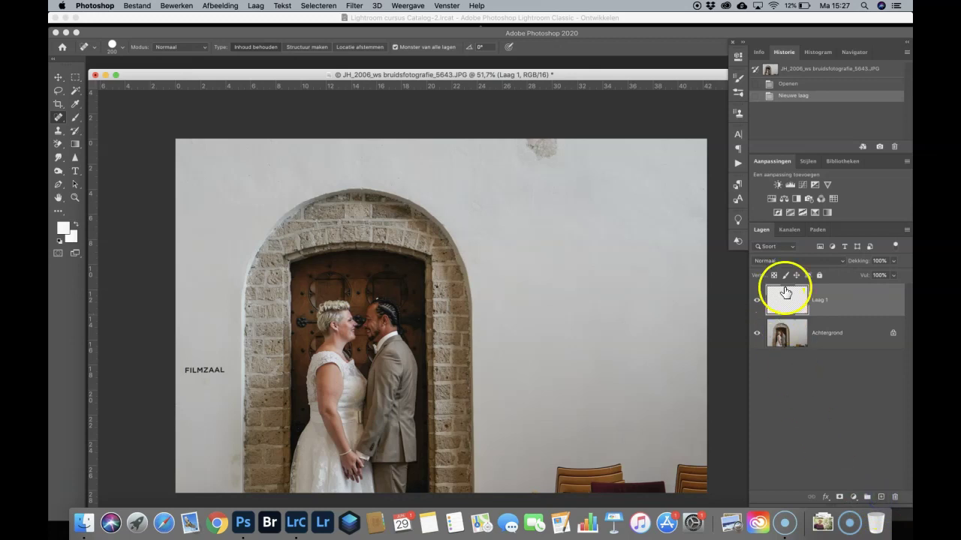
pyautogui.doubleClick(819, 300)
pyautogui.write('retouche')
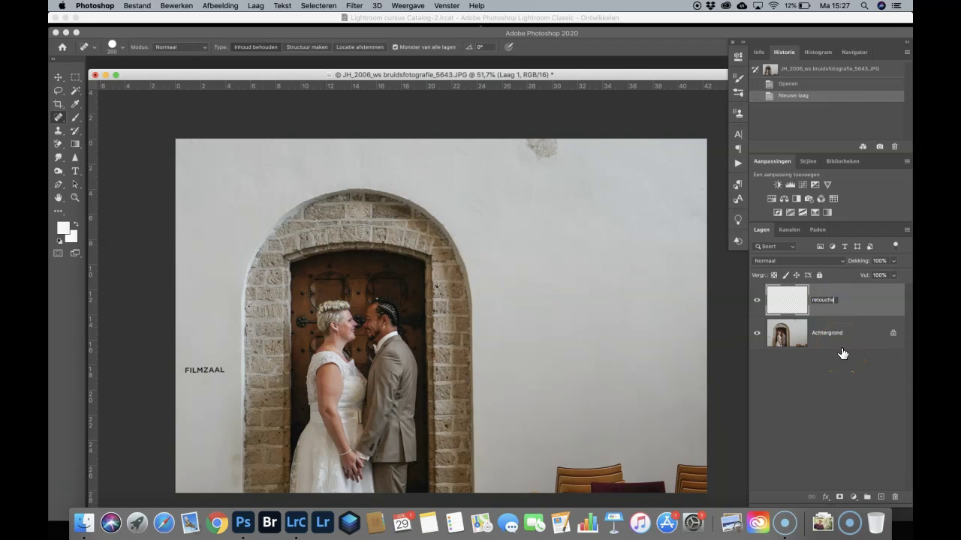
pyautogui.press('Return')
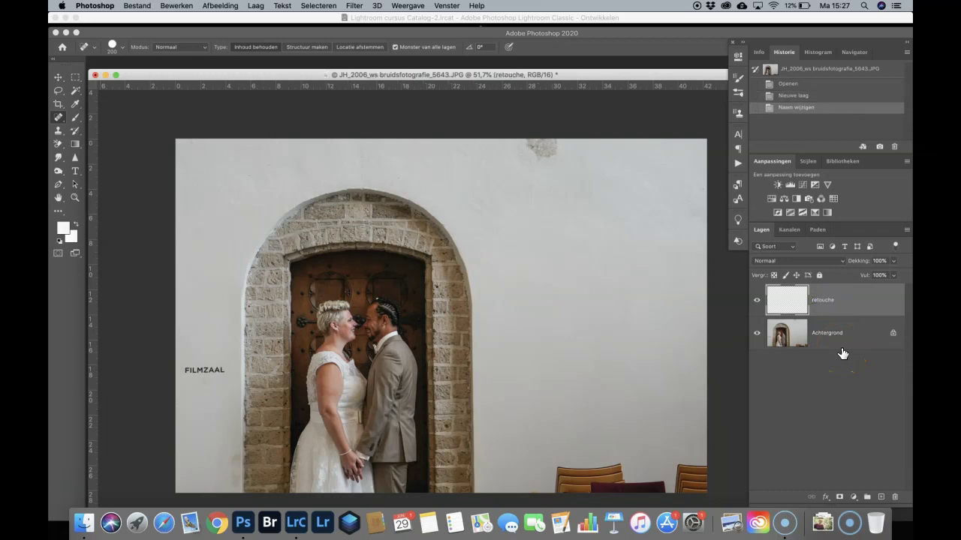
# Step: Spot-heal the wall stain, the FILMZAAL text and the bottom-right chairs
pyautogui.moveTo(529, 148)
pyautogui.mouseDown()
pyautogui.moveTo(562, 145)
pyautogui.moveTo(521, 145)
pyautogui.moveTo(529, 144)
pyautogui.mouseUp()
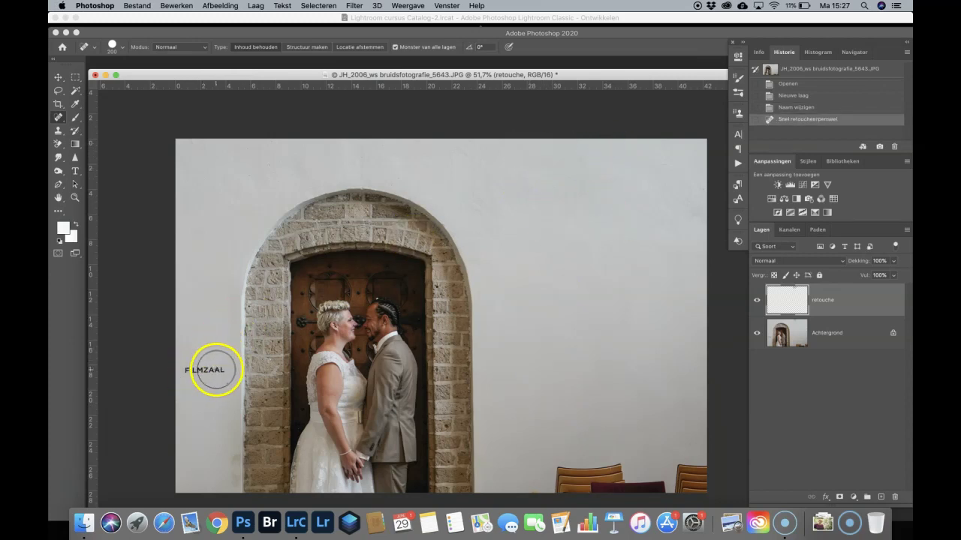
pyautogui.moveTo(217, 370); pyautogui.dragTo(193, 369)
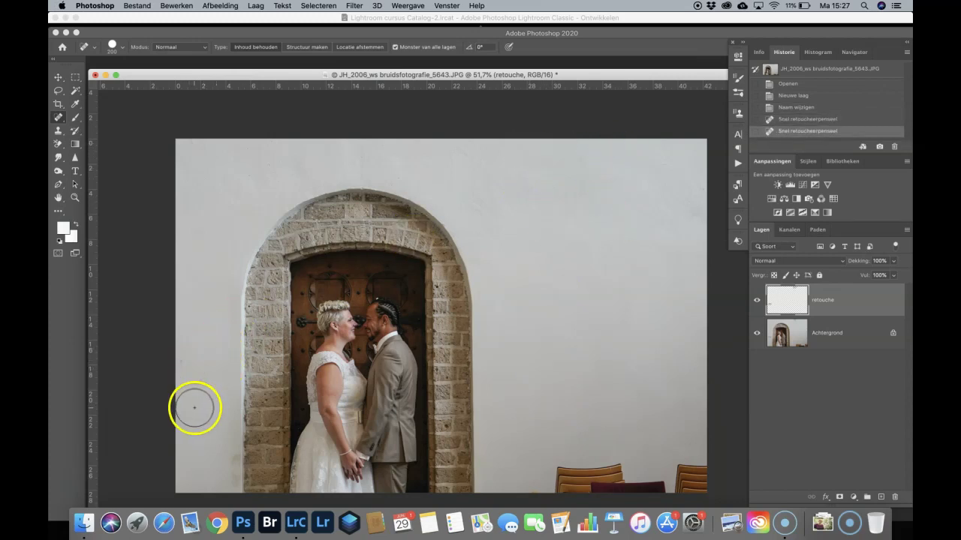
pyautogui.moveTo(536, 480)
pyautogui.mouseDown()
pyautogui.moveTo(701, 472)
pyautogui.moveTo(550, 485)
pyautogui.mouseUp()
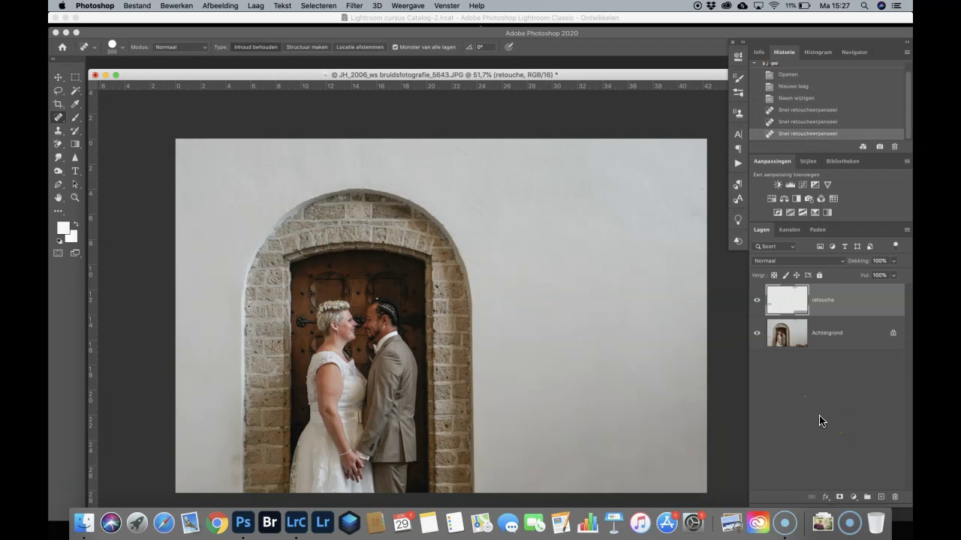
# Step: Toggle the retouche layer's visibility to compare before and after, then delete the layer
pyautogui.click(809, 427)
pyautogui.click(757, 301)
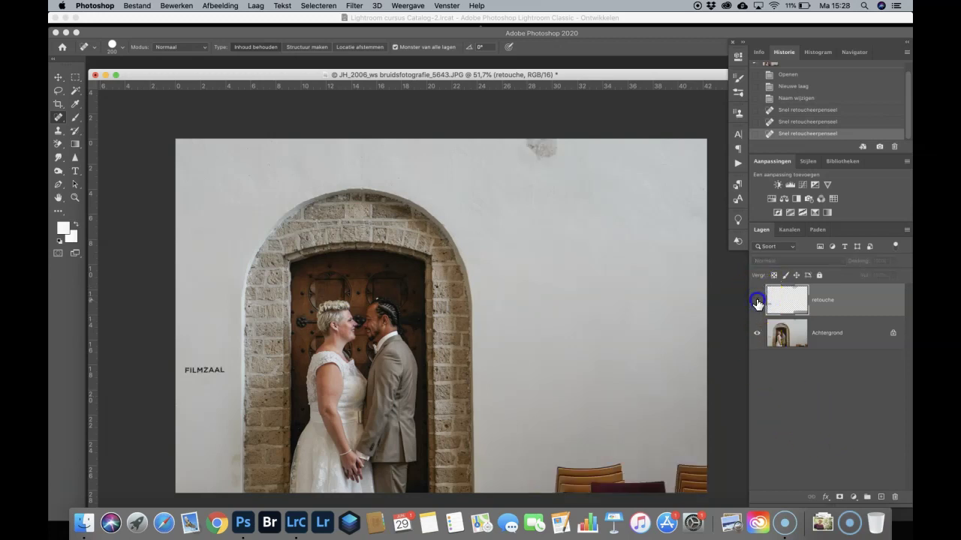
pyautogui.click(757, 302)
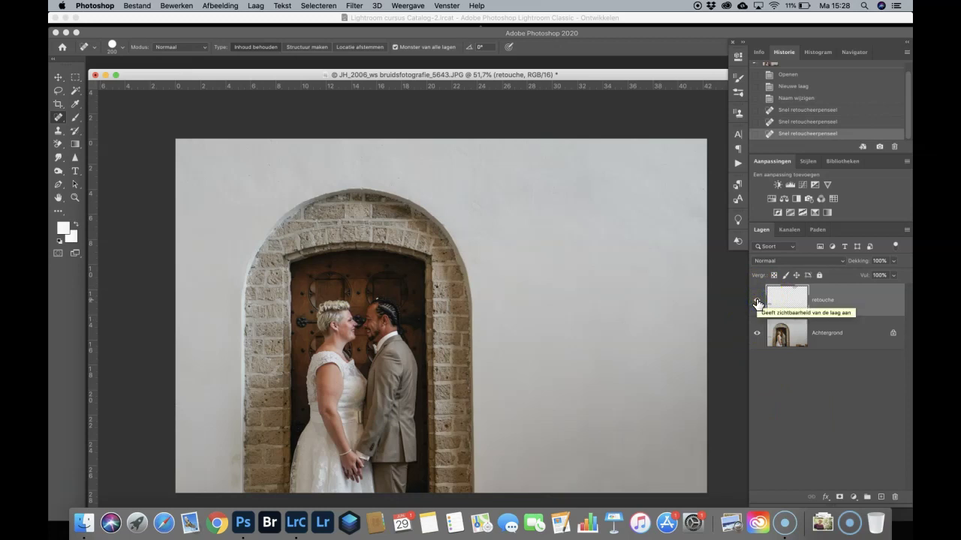
pyautogui.click(757, 302)
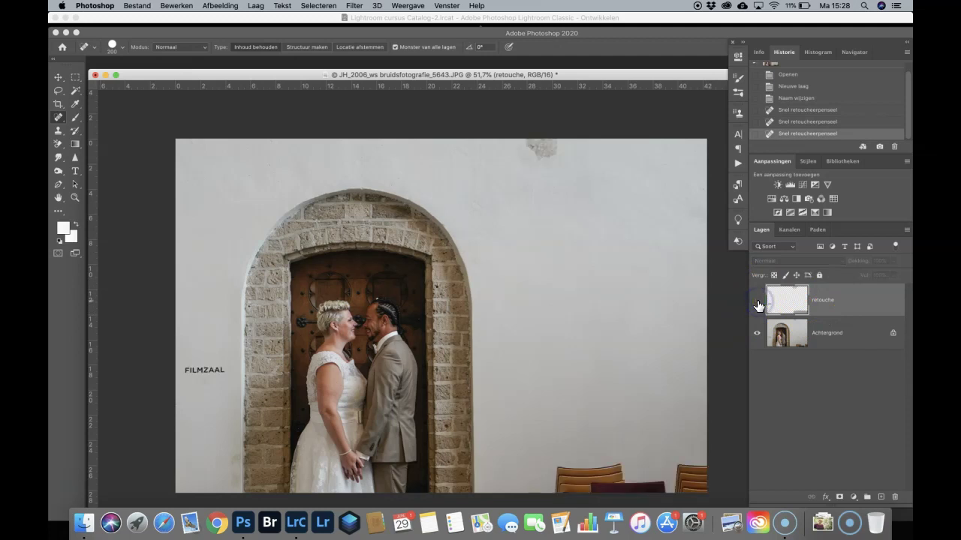
pyautogui.click(756, 302)
pyautogui.click(867, 303)
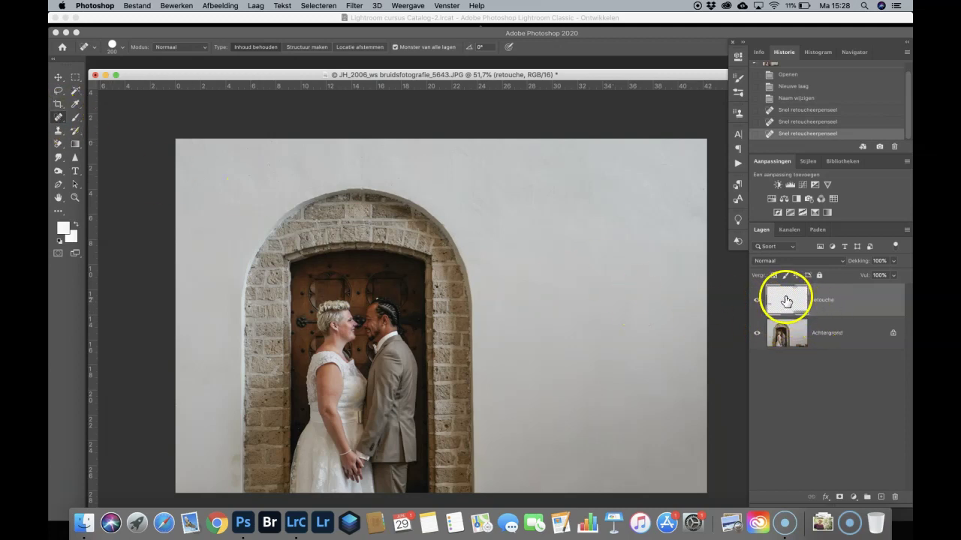
pyautogui.moveTo(786, 300)
pyautogui.mouseDown()
pyautogui.moveTo(853, 404)
pyautogui.moveTo(894, 497)
pyautogui.mouseUp()
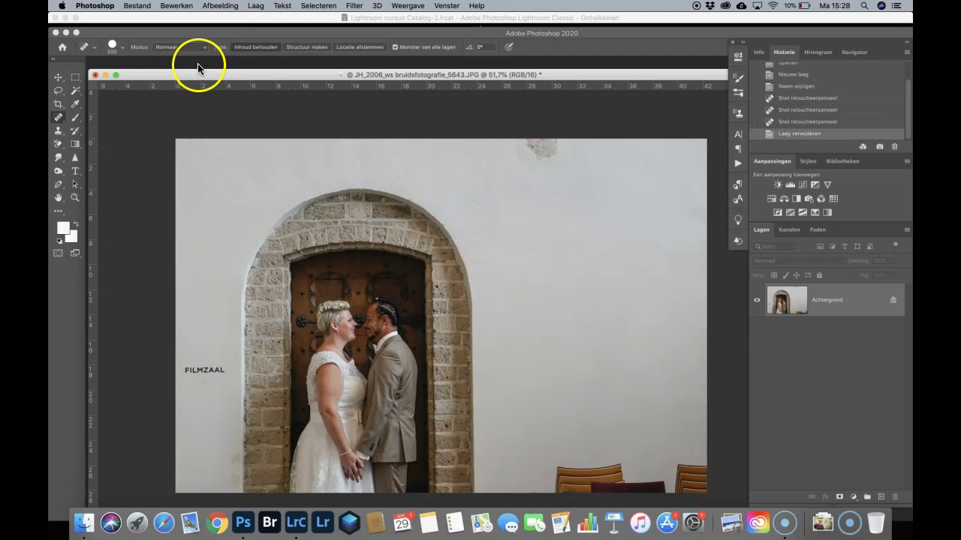
# Step: Draw a rectangular marquee selection around the chairs in the lower-right corner
pyautogui.click(76, 79)
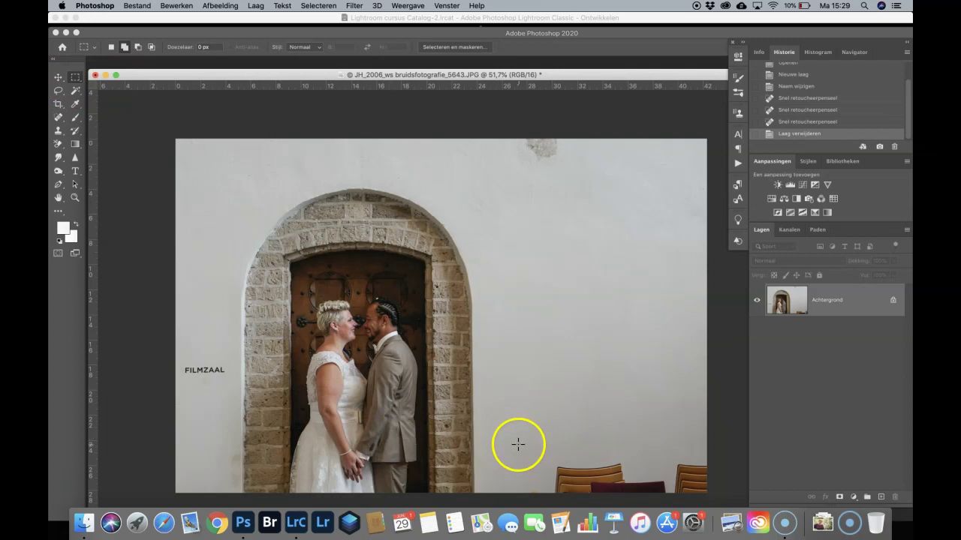
pyautogui.moveTo(514, 435); pyautogui.dragTo(713, 498)
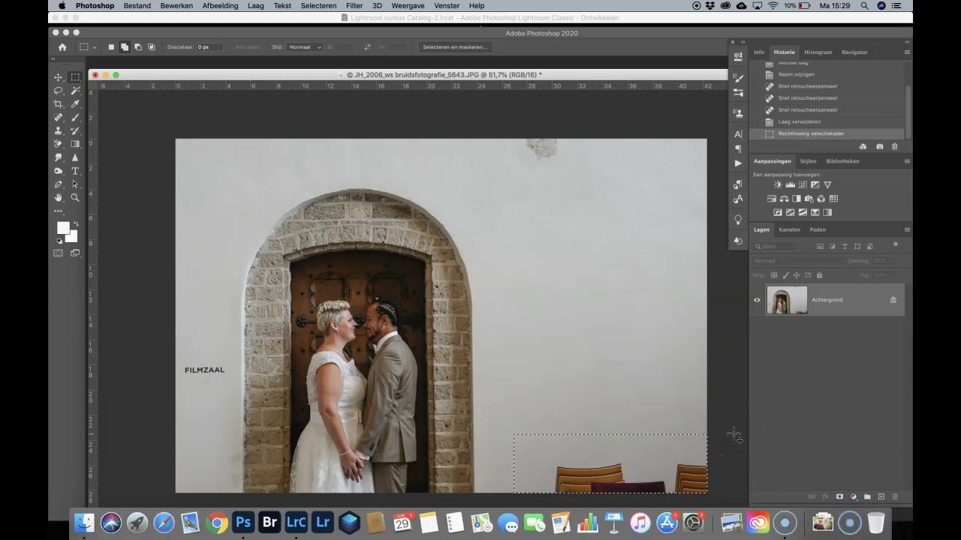
pyautogui.click(178, 8)
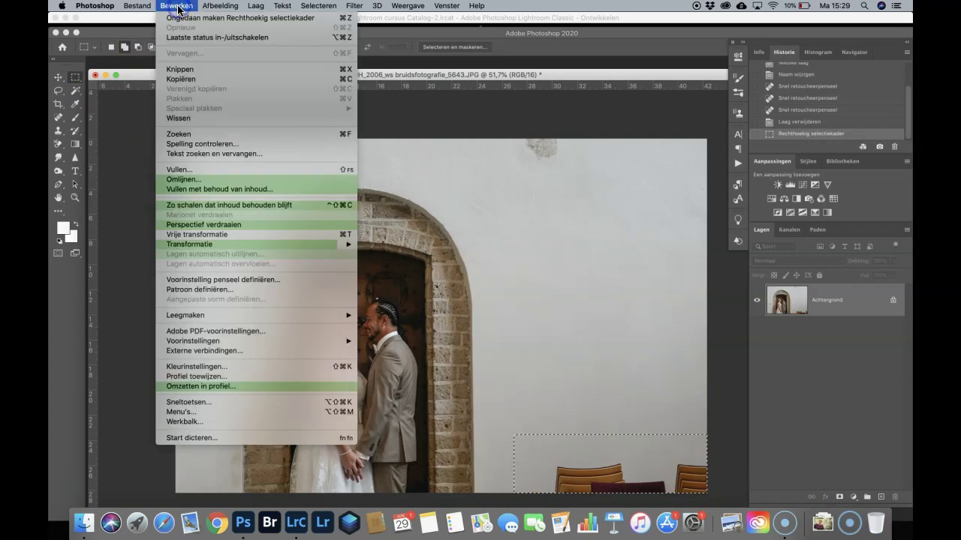
# Step: Apply Vullen met behoud van inhoud to the chair selection, outputting to Nieuwe laag
pyautogui.click(223, 189)
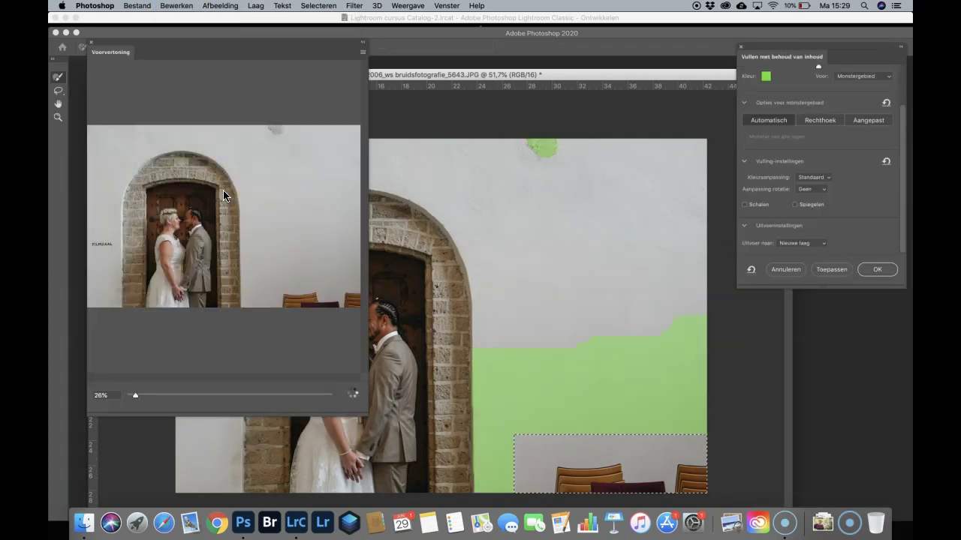
pyautogui.moveTo(223, 196); pyautogui.dragTo(226, 311)
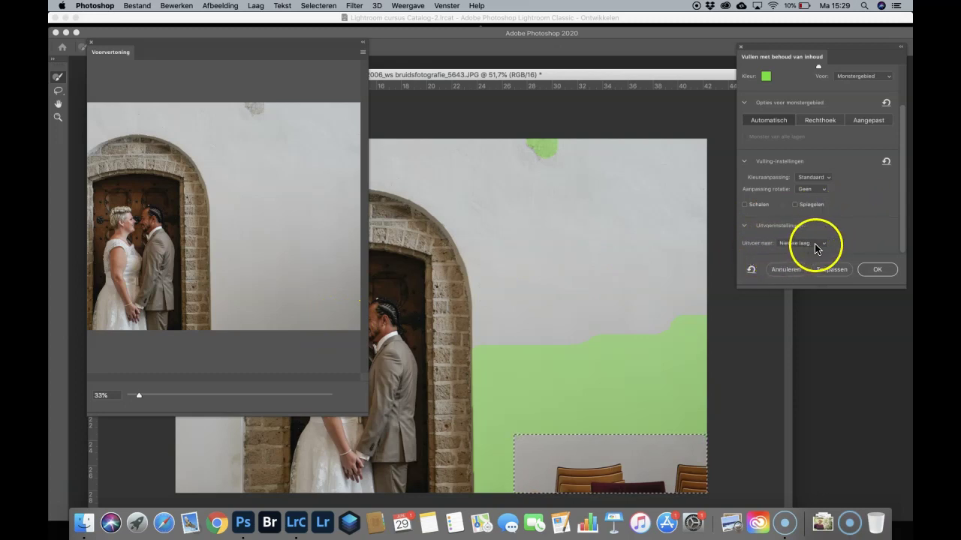
pyautogui.click(876, 270)
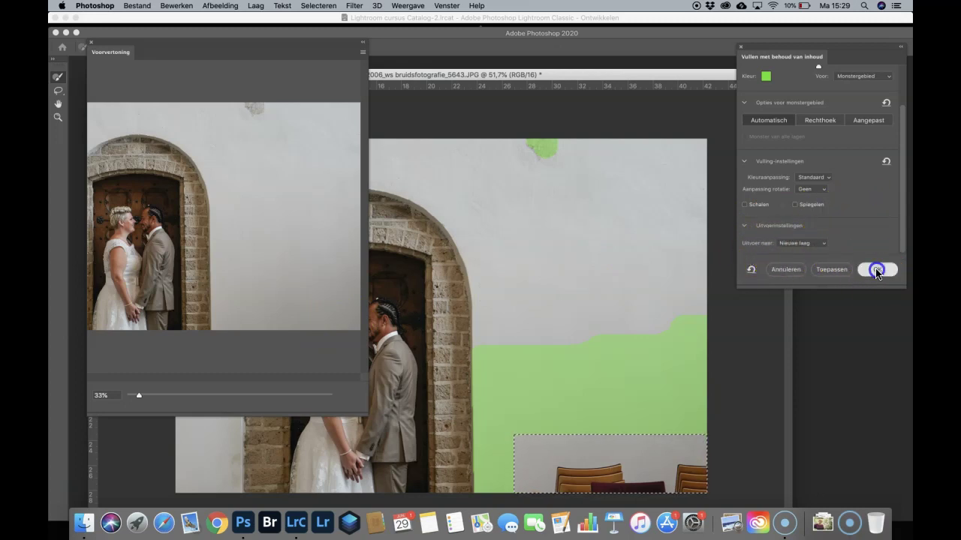
pyautogui.click(780, 297)
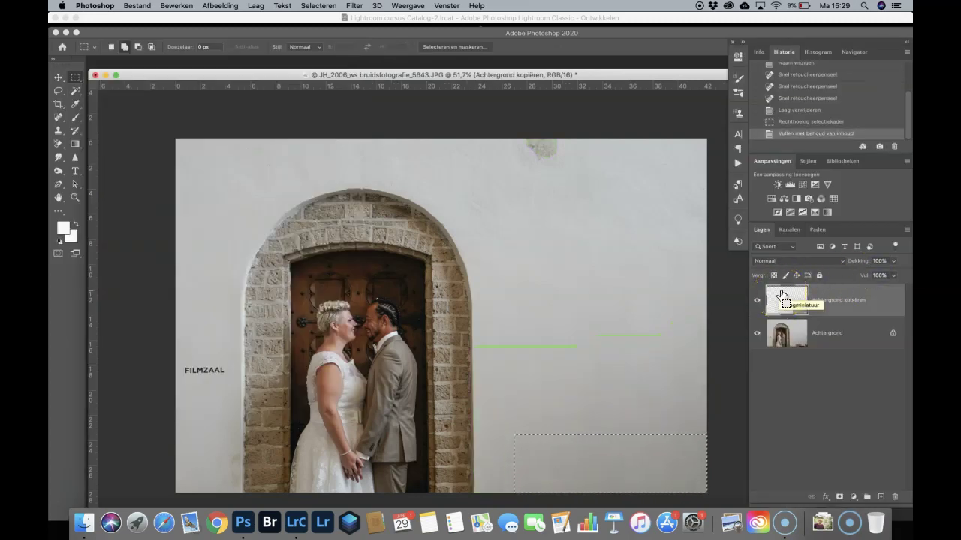
# Step: Deselect, then toggle the Achtergrond kopiëren layer off and on to compare
pyautogui.press('super+d')
pyautogui.click(782, 297)
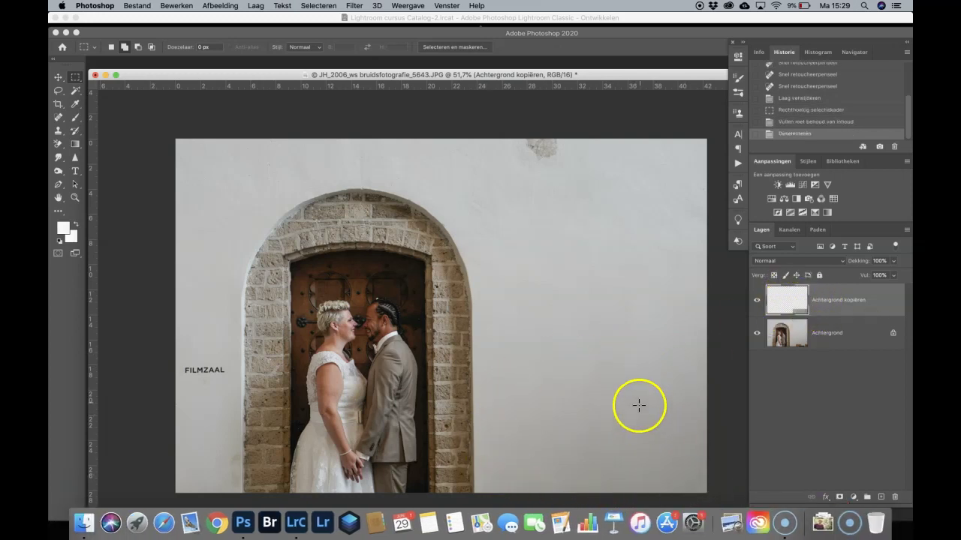
pyautogui.click(757, 301)
pyautogui.click(757, 301)
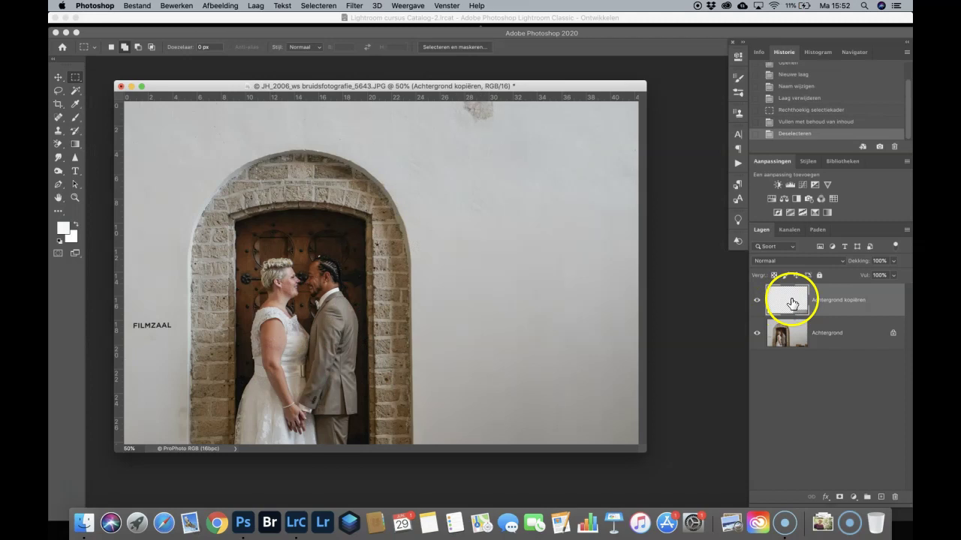